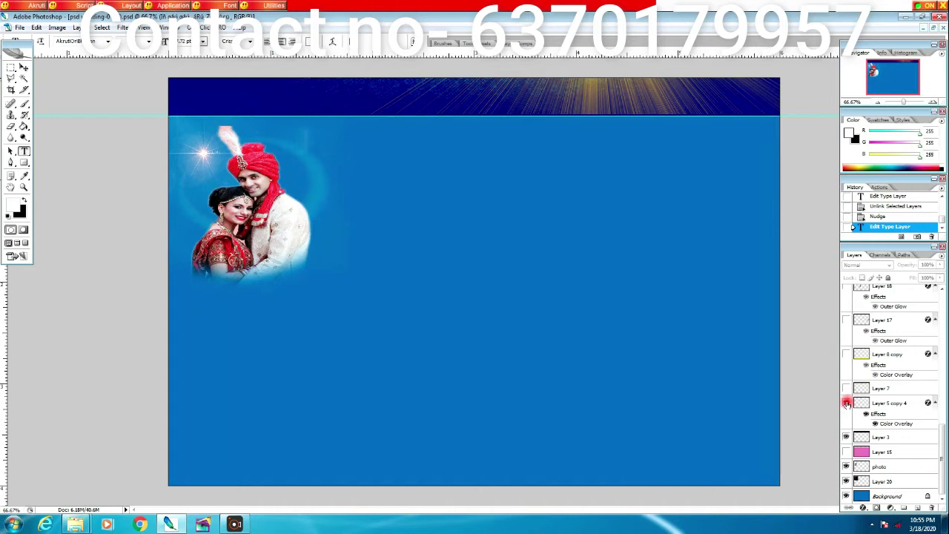
Show the gold rays on Layer 5 copy 4, the garland on Layer 7 and the yellow gradient on Layer 8 copy
{"action": "left_click", "coordinate": [847, 401]}
{"action": "left_click", "coordinate": [847, 387]}
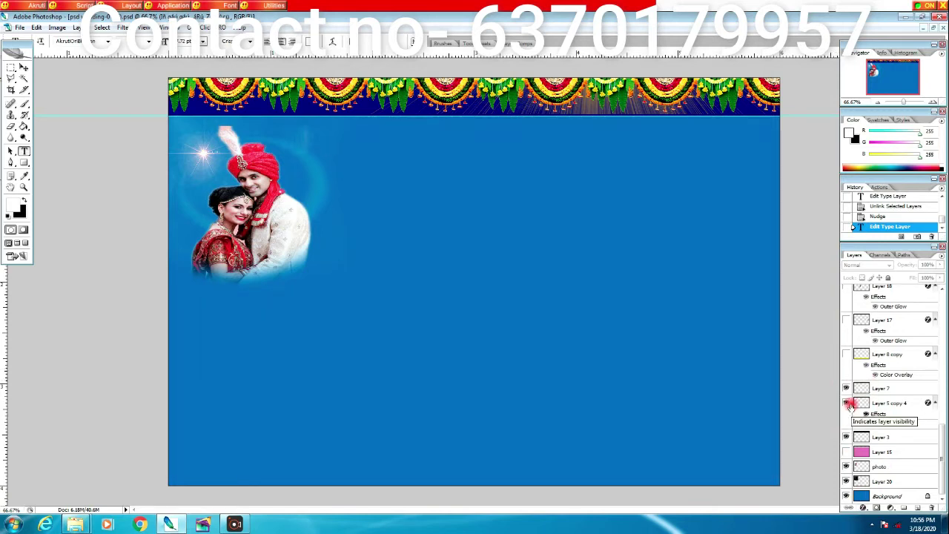
{"action": "left_click", "coordinate": [846, 355]}
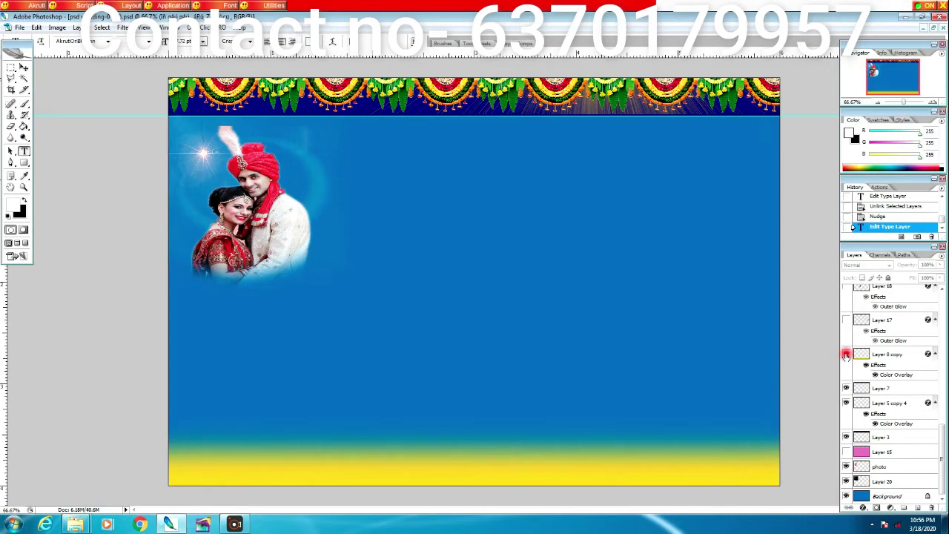
Show the musical instruments on Layer 17 and the illustrated bridal couple on Layer 18
{"action": "scroll", "coordinate": [846, 355], "scroll_direction": "up", "scroll_amount": 3}
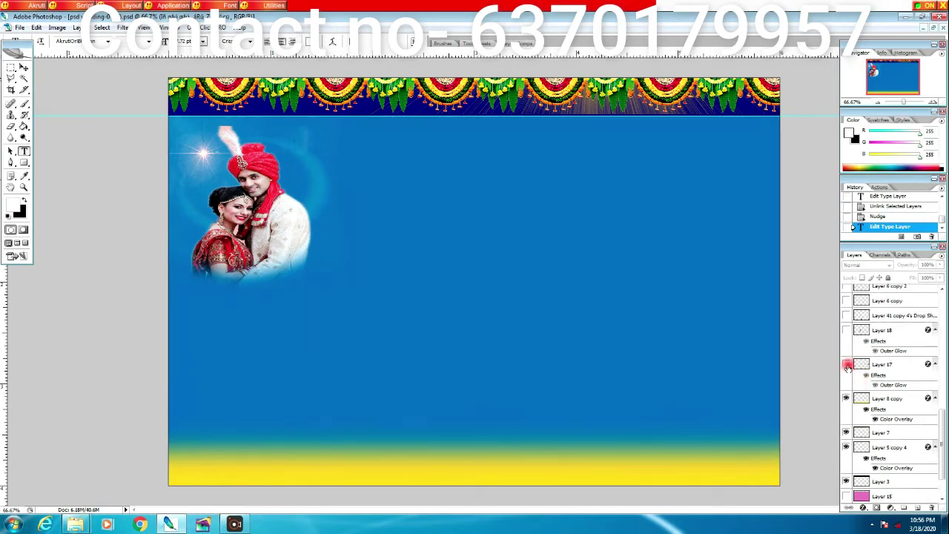
{"action": "left_click", "coordinate": [847, 365]}
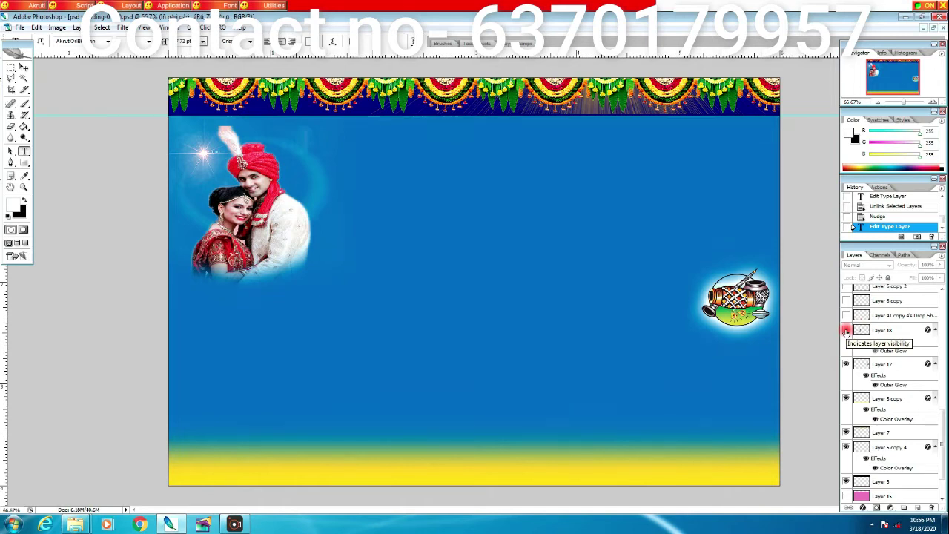
{"action": "left_click", "coordinate": [846, 332]}
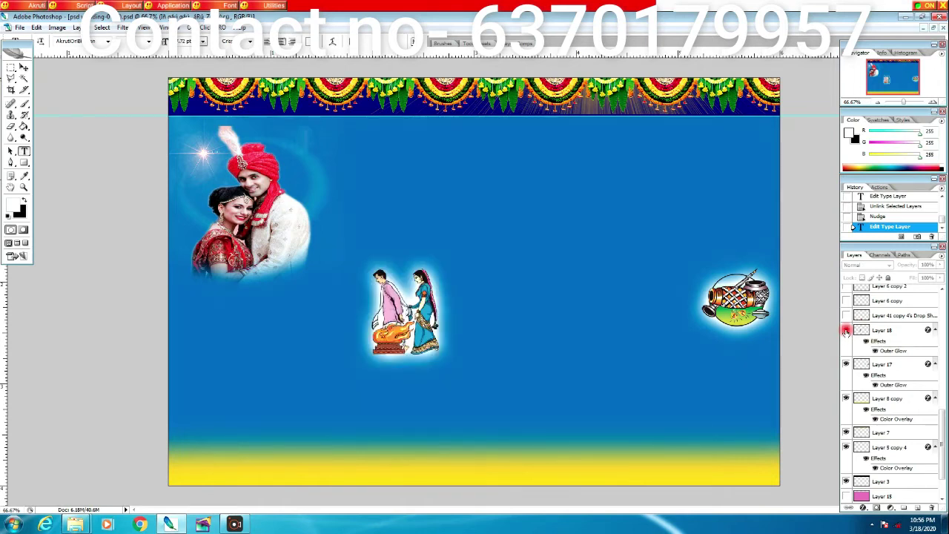
Hide the garland on Layer 7 and the gold rays on Layer 5 copy 4
{"action": "left_click", "coordinate": [846, 433]}
{"action": "left_click", "coordinate": [846, 449]}
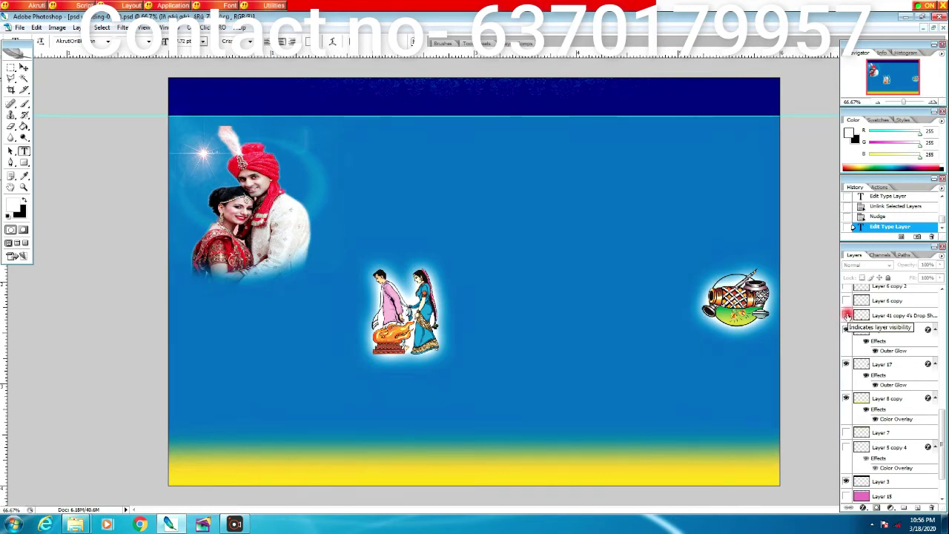
Show the ritual-fire border on Layer 41 copy 4's Drop Shadow layer and the hearts on Layer 6 copy and Layer 6 copy 2
{"action": "left_click", "coordinate": [847, 316]}
{"action": "scroll", "coordinate": [846, 326], "scroll_direction": "up", "scroll_amount": 2}
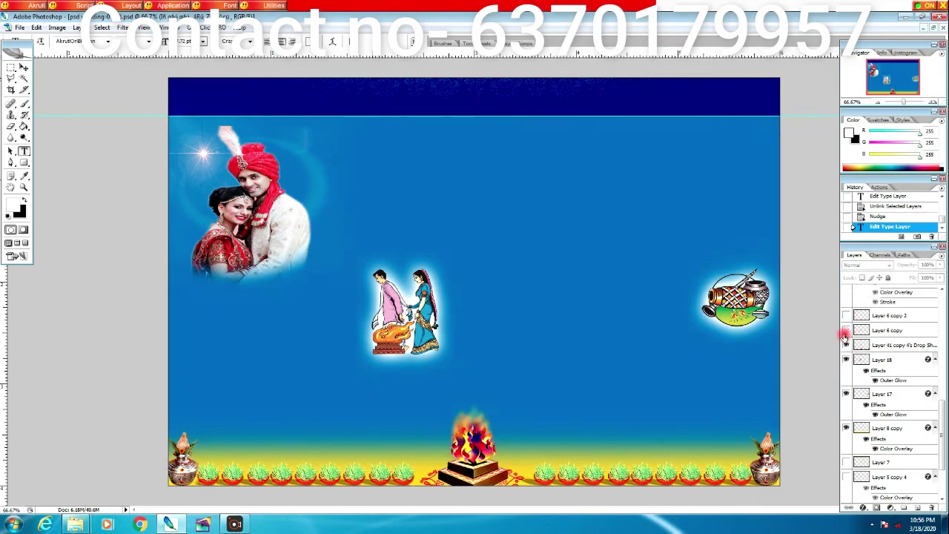
{"action": "scroll", "coordinate": [844, 336], "scroll_direction": "up", "scroll_amount": 1}
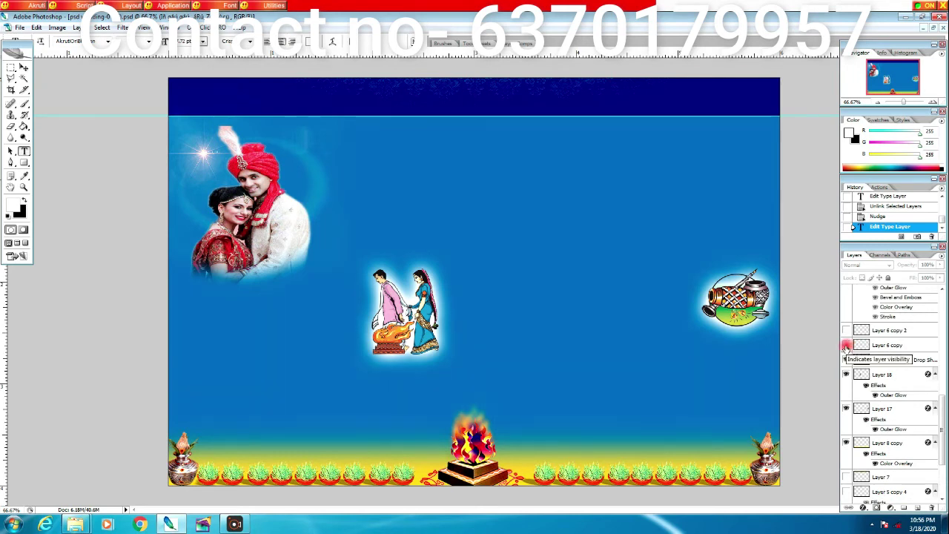
{"action": "left_click", "coordinate": [846, 346]}
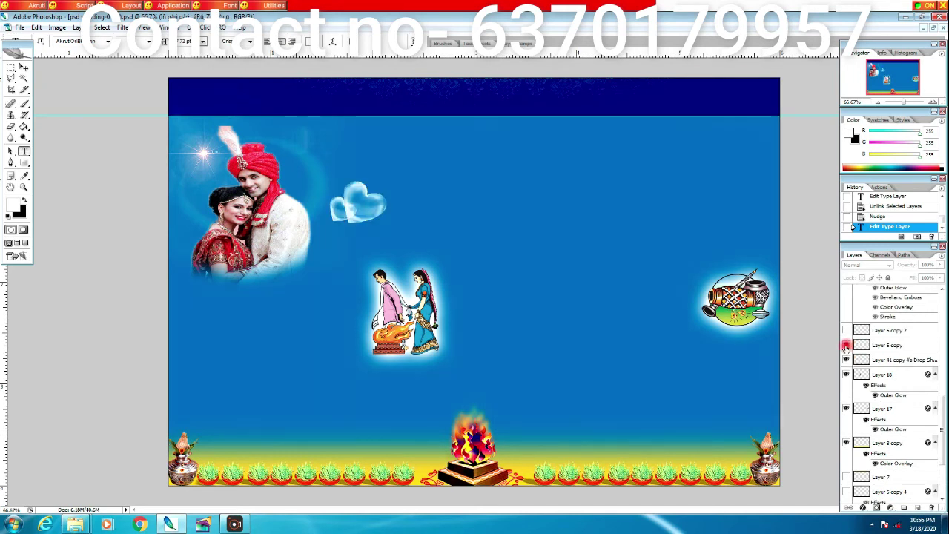
{"action": "scroll", "coordinate": [846, 346], "scroll_direction": "up", "scroll_amount": 3}
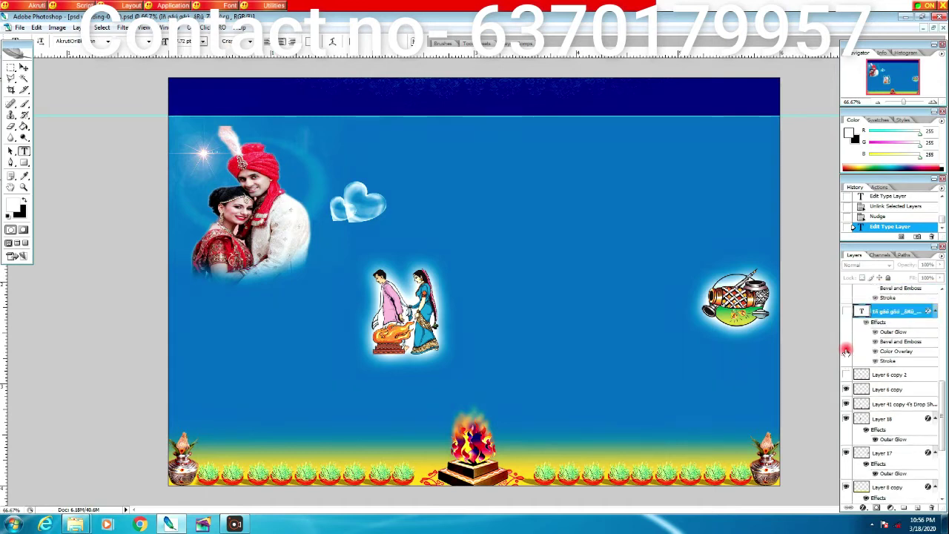
{"action": "scroll", "coordinate": [932, 440], "scroll_direction": "down", "scroll_amount": 1}
{"action": "scroll", "coordinate": [932, 441], "scroll_direction": "up", "scroll_amount": 1}
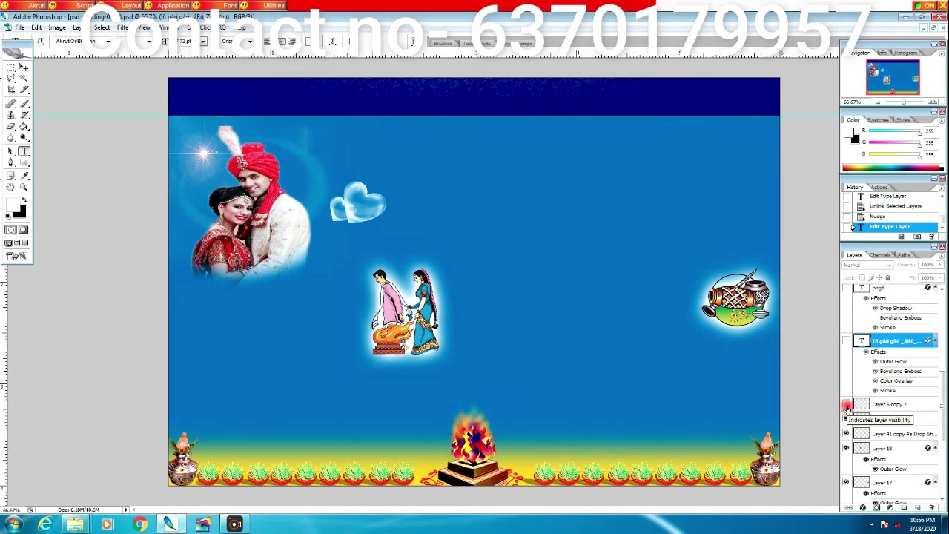
{"action": "left_click", "coordinate": [847, 405]}
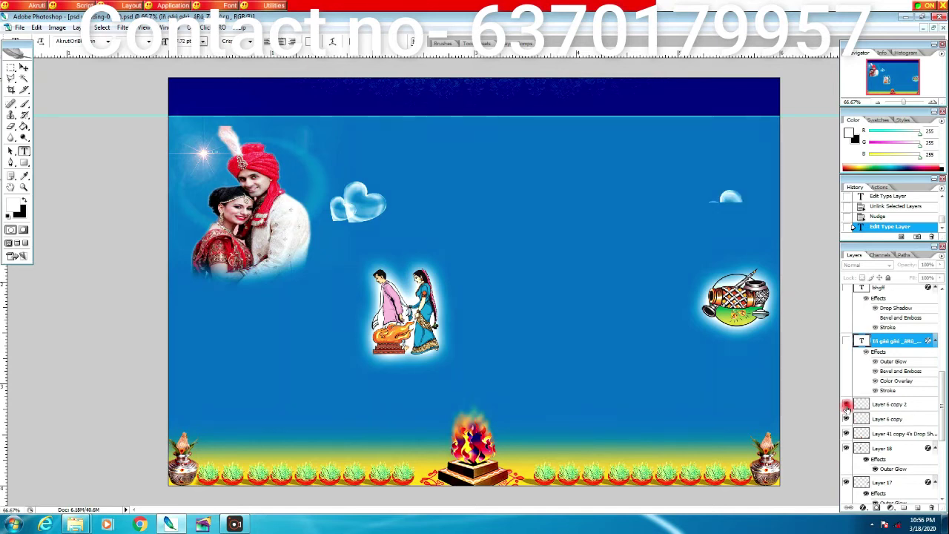
Show the Odia blessing text in the card's header and the main invitation text, layer bhgff
{"action": "scroll", "coordinate": [847, 406], "scroll_direction": "up", "scroll_amount": 3}
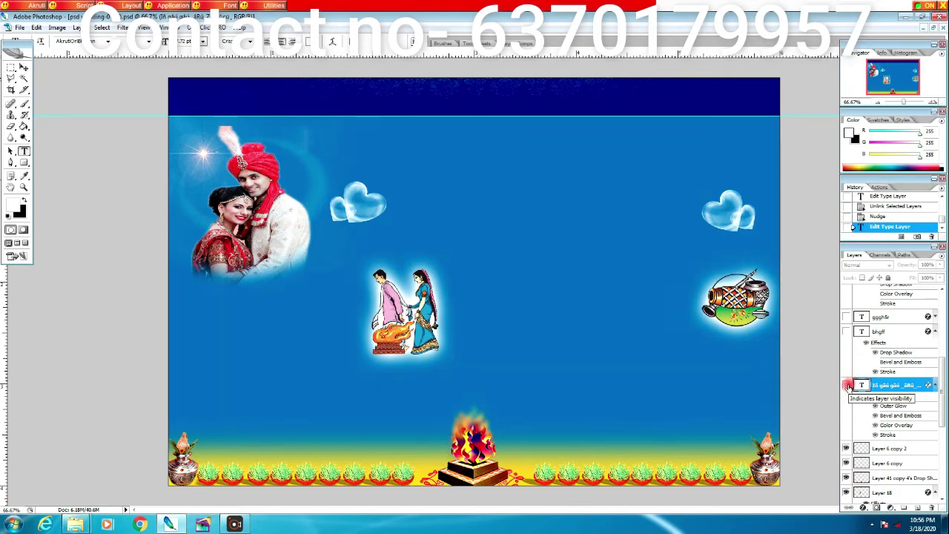
{"action": "left_click", "coordinate": [847, 386]}
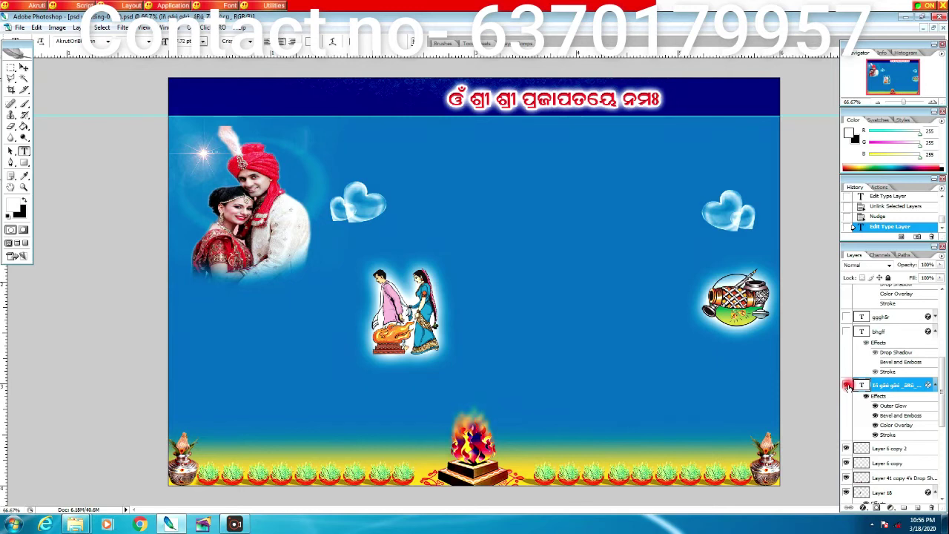
{"action": "left_click", "coordinate": [846, 331]}
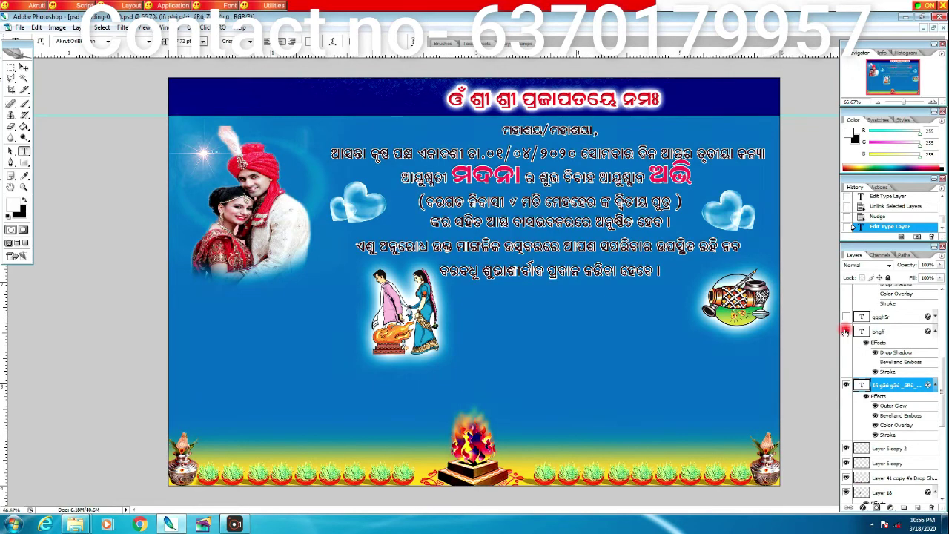
Show the programme heading with its schedule text, and the hosts' text below the invitation wording, layer gfhh
{"action": "scroll", "coordinate": [846, 332], "scroll_direction": "up", "scroll_amount": 2}
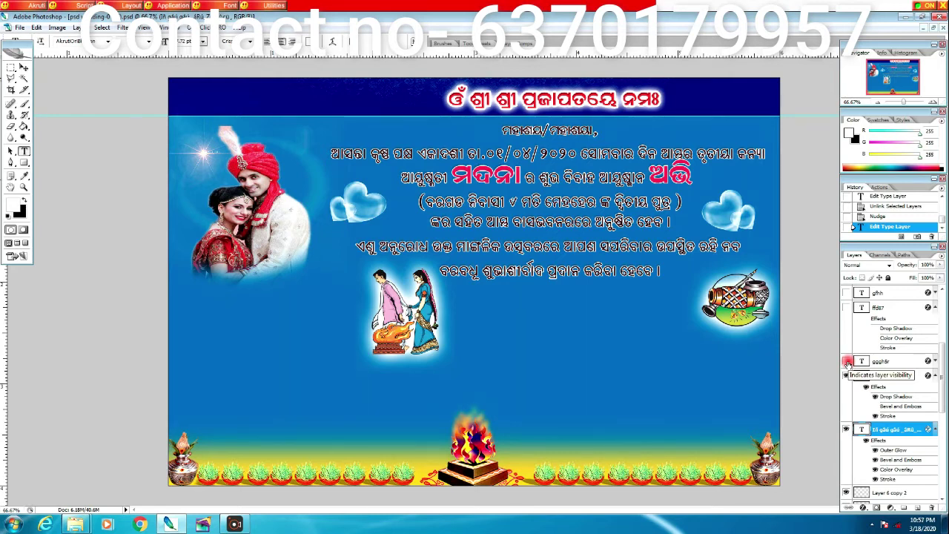
{"action": "left_click", "coordinate": [847, 362]}
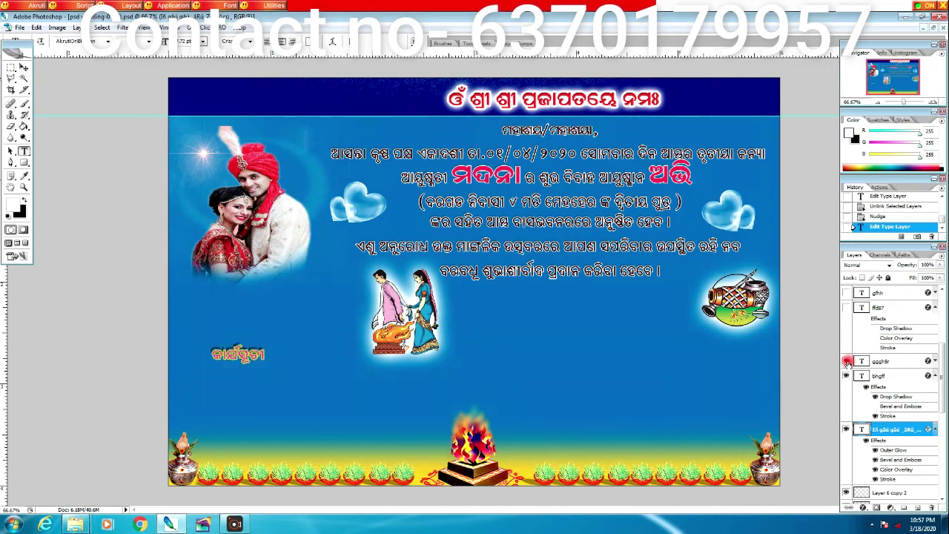
{"action": "scroll", "coordinate": [847, 362], "scroll_direction": "up", "scroll_amount": 3}
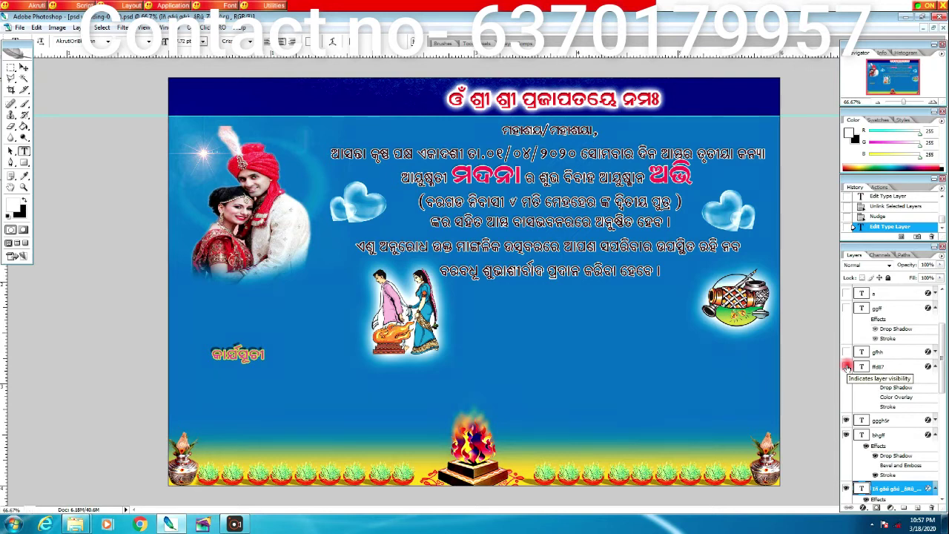
{"action": "left_click", "coordinate": [846, 366]}
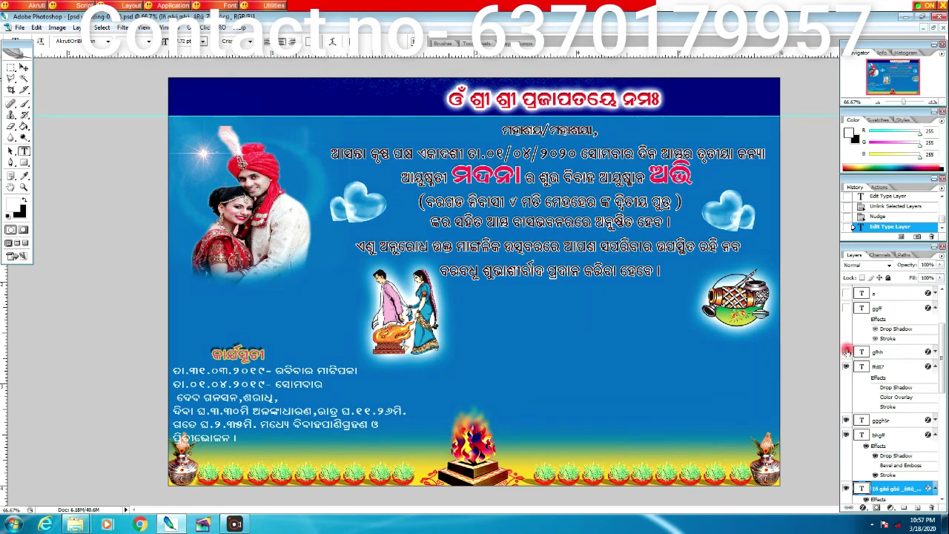
{"action": "left_click", "coordinate": [847, 351]}
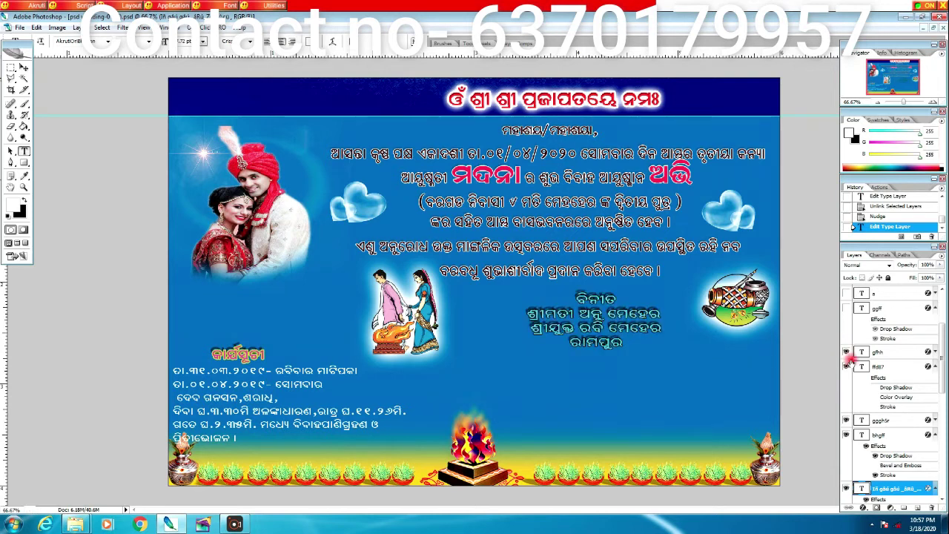
Show the yellow family-names text on layer ggff and the red heading above it on layer a
{"action": "scroll", "coordinate": [852, 361], "scroll_direction": "up", "scroll_amount": 2}
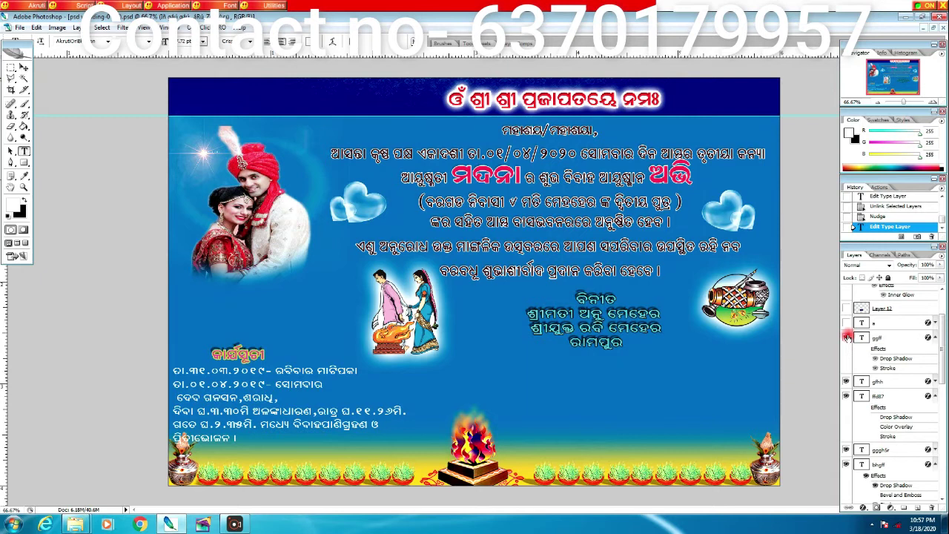
{"action": "left_click", "coordinate": [847, 338]}
{"action": "scroll", "coordinate": [857, 354], "scroll_direction": "up", "scroll_amount": 3}
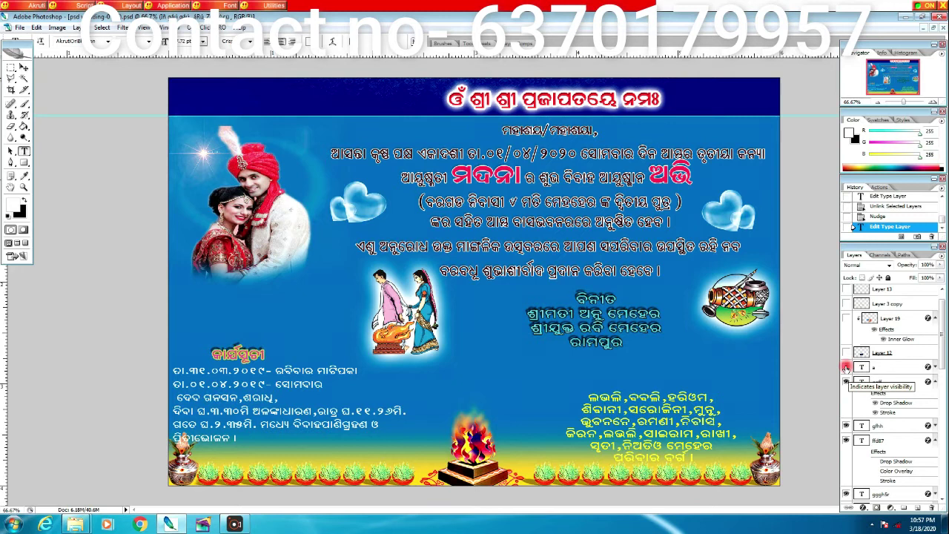
{"action": "left_click", "coordinate": [846, 367]}
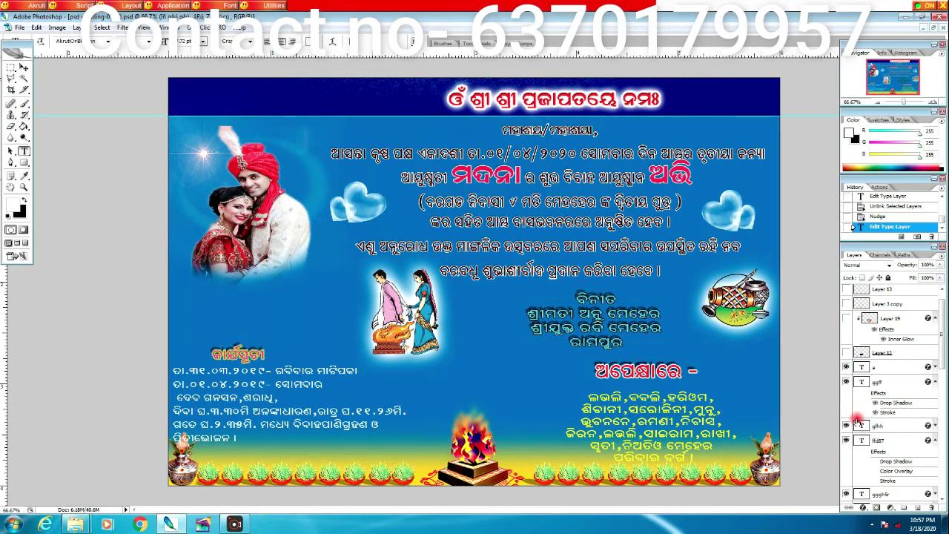
Show the hands photo by turning on Layer 12 and clipped Layer 19, plus its green frame on Layer 3 copy
{"action": "left_click", "coordinate": [847, 354]}
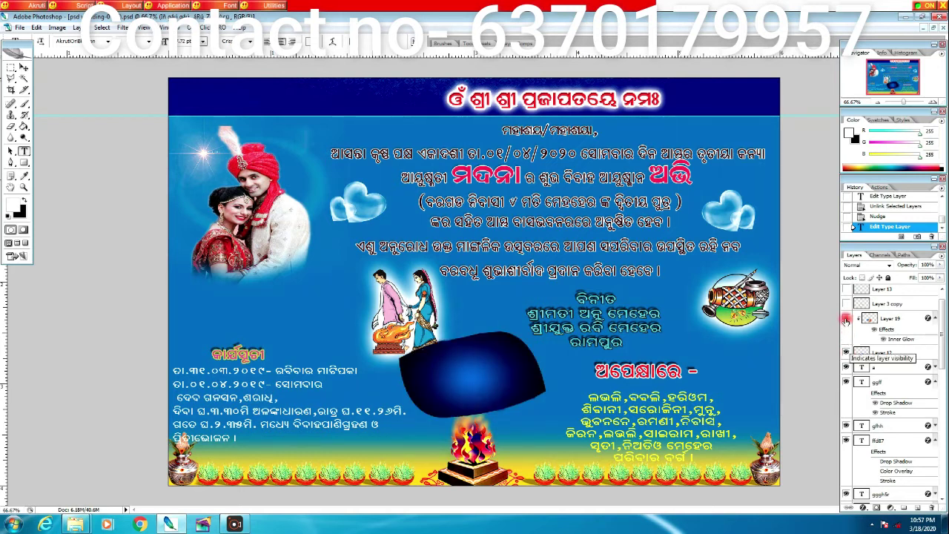
{"action": "left_click", "coordinate": [846, 320]}
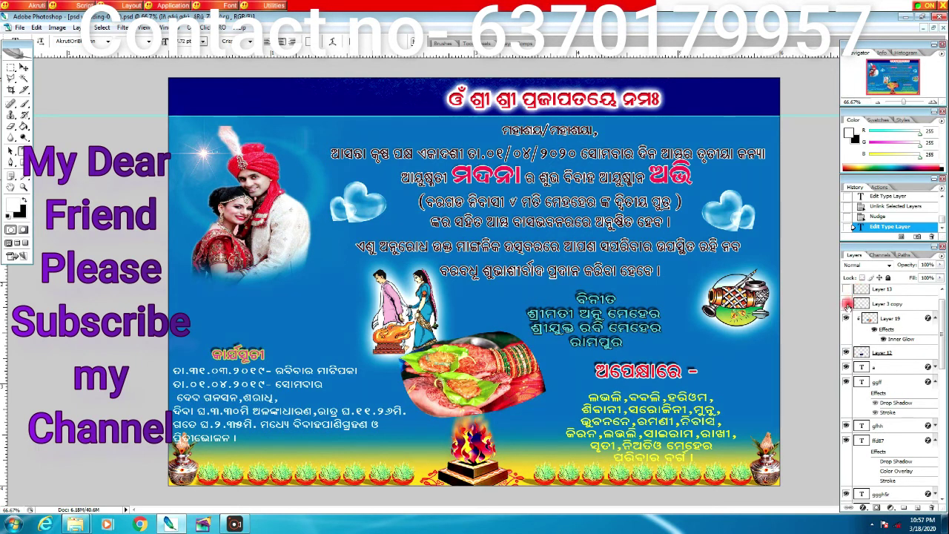
{"action": "left_click", "coordinate": [847, 305]}
Show the flower decorations around the green photo frame, Layer 13 and Layer 14
{"action": "scroll", "coordinate": [847, 305], "scroll_direction": "up", "scroll_amount": 1}
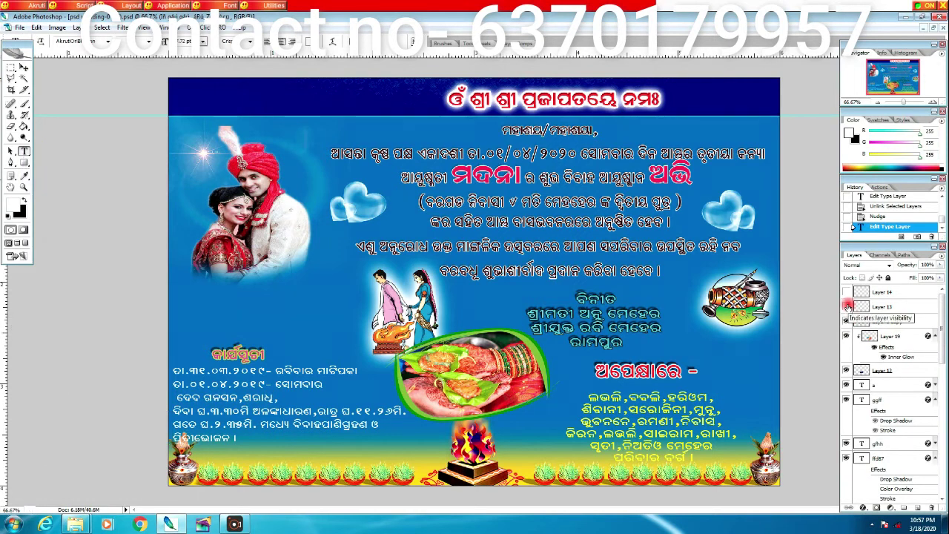
{"action": "left_click", "coordinate": [848, 306]}
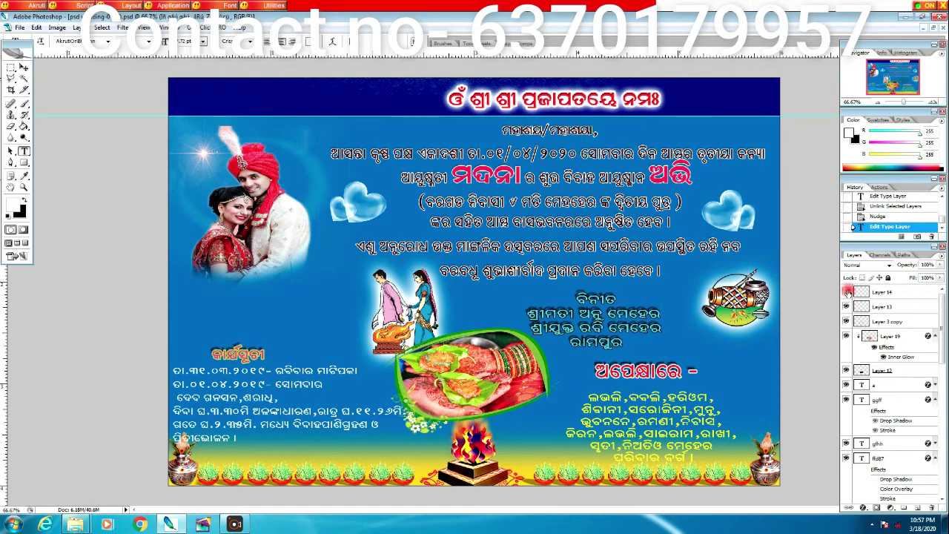
{"action": "left_click", "coordinate": [848, 293]}
Hide the yellow gradient on Layer 8 copy at the foot of the card
{"action": "scroll", "coordinate": [850, 347], "scroll_direction": "down", "scroll_amount": 5}
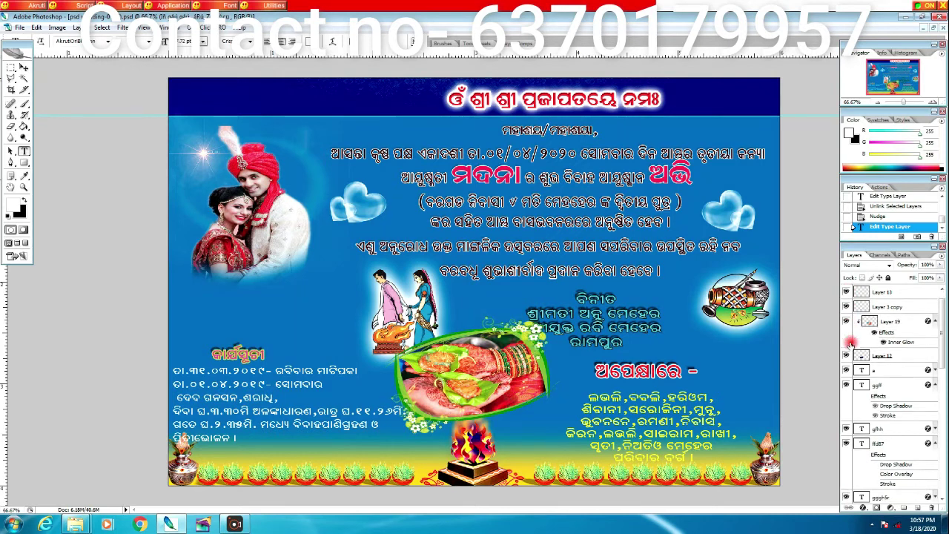
{"action": "scroll", "coordinate": [850, 347], "scroll_direction": "down", "scroll_amount": 10}
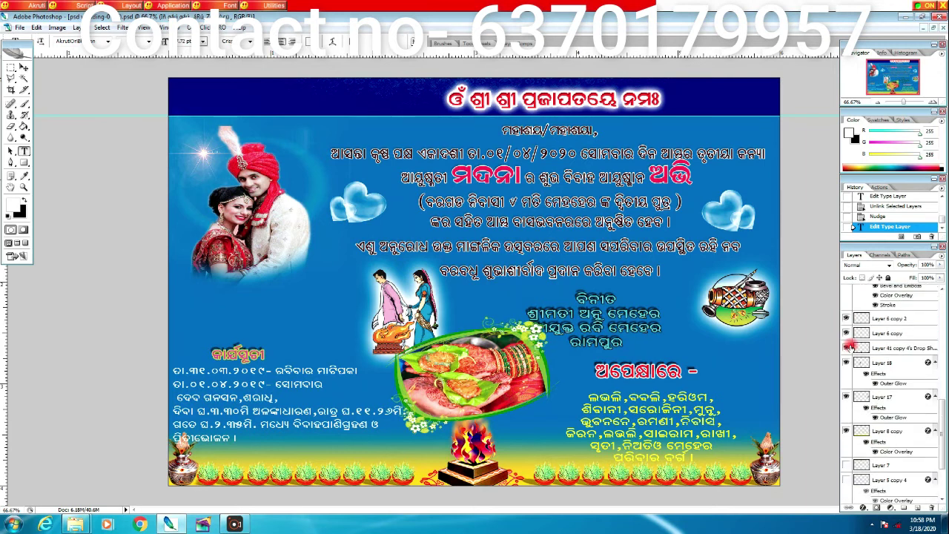
{"action": "scroll", "coordinate": [851, 346], "scroll_direction": "down", "scroll_amount": 3}
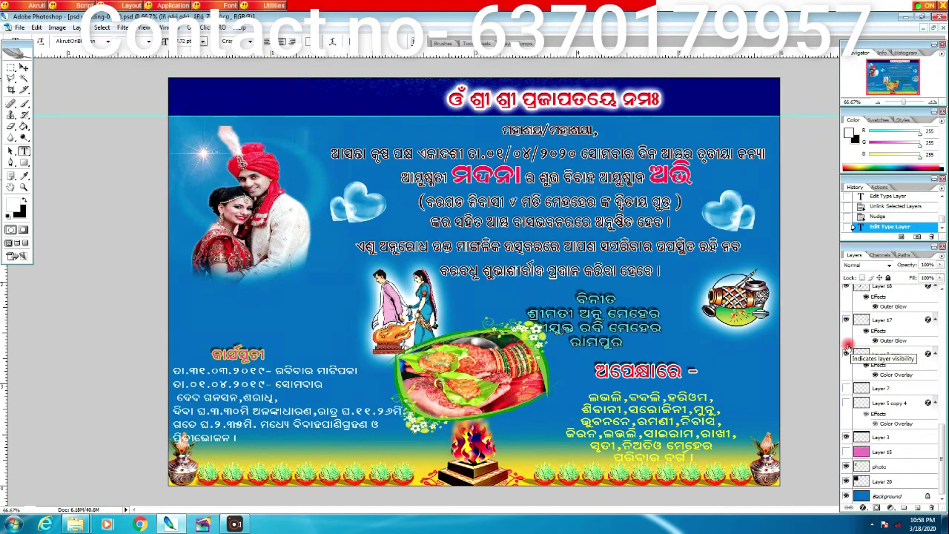
{"action": "left_click", "coordinate": [847, 355]}
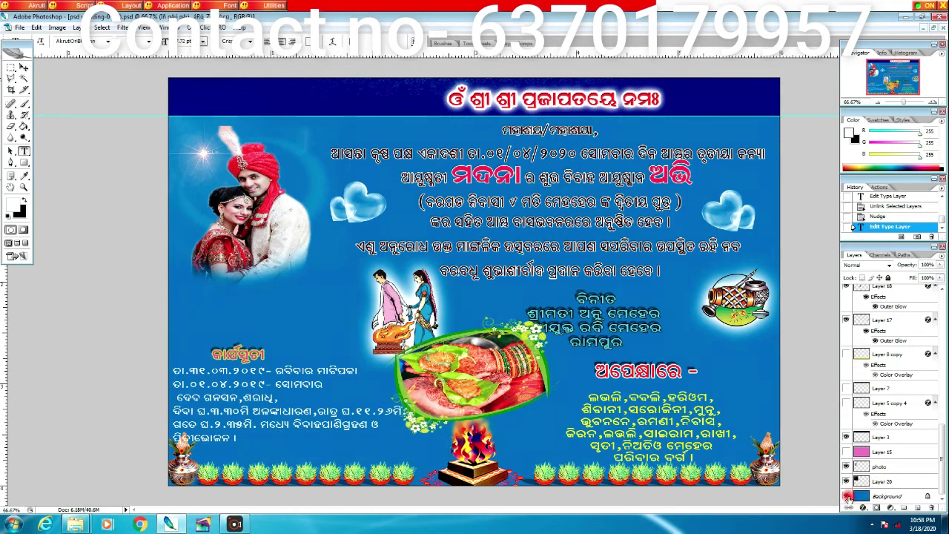
Preview the card without the blue Background layer and with the pink Layer 15, restoring the visibility of both
{"action": "left_click", "coordinate": [848, 498]}
{"action": "left_click", "coordinate": [848, 498]}
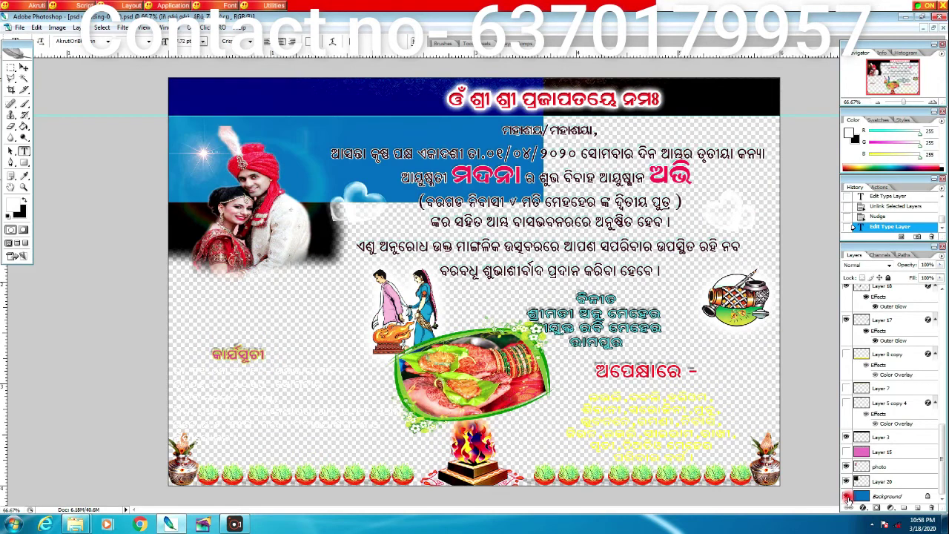
{"action": "left_click", "coordinate": [847, 452]}
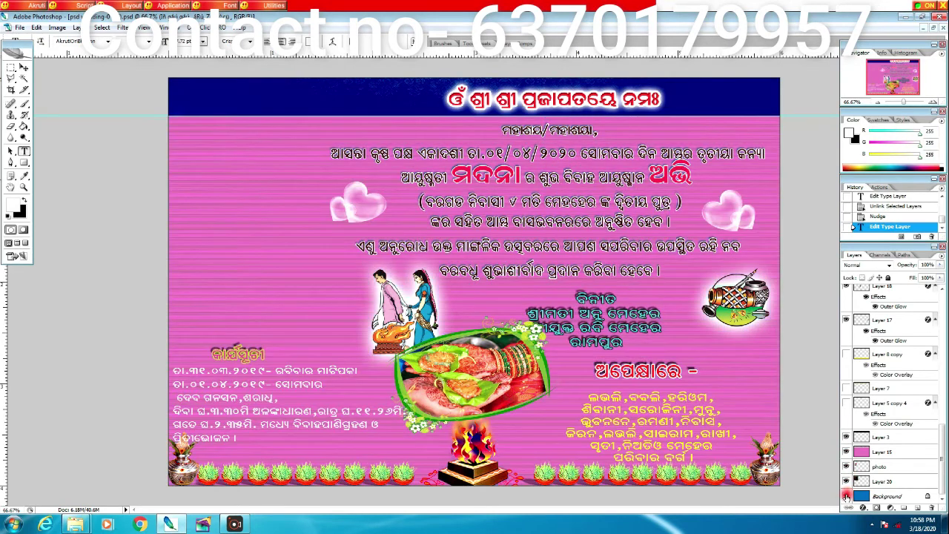
{"action": "left_click", "coordinate": [847, 451]}
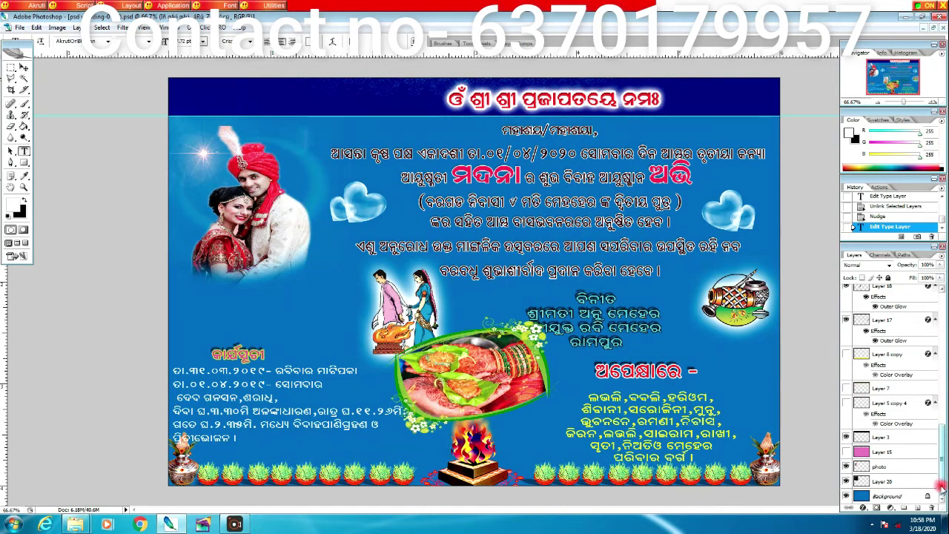
{"action": "mouse_move", "coordinate": [942, 451]}
{"action": "left_mouse_down"}
{"action": "mouse_move", "coordinate": [940, 418]}
{"action": "mouse_move", "coordinate": [943, 448]}
{"action": "mouse_move", "coordinate": [942, 438]}
{"action": "left_mouse_up"}
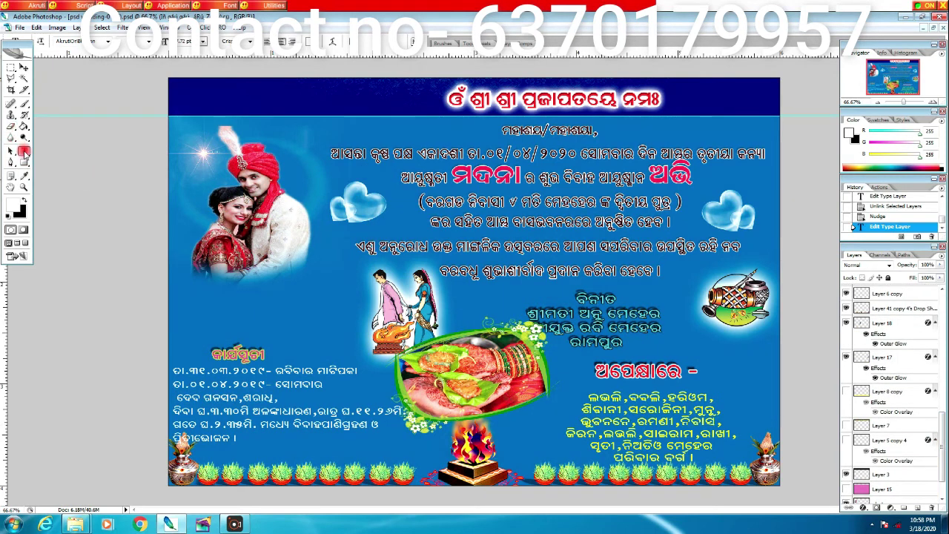
Recolour the whole four-line text block above the hands photo, on layer gfhh, to pinkish red f80952
{"action": "left_click_drag", "start_coordinate": [578, 295], "coordinate": [672, 339]}
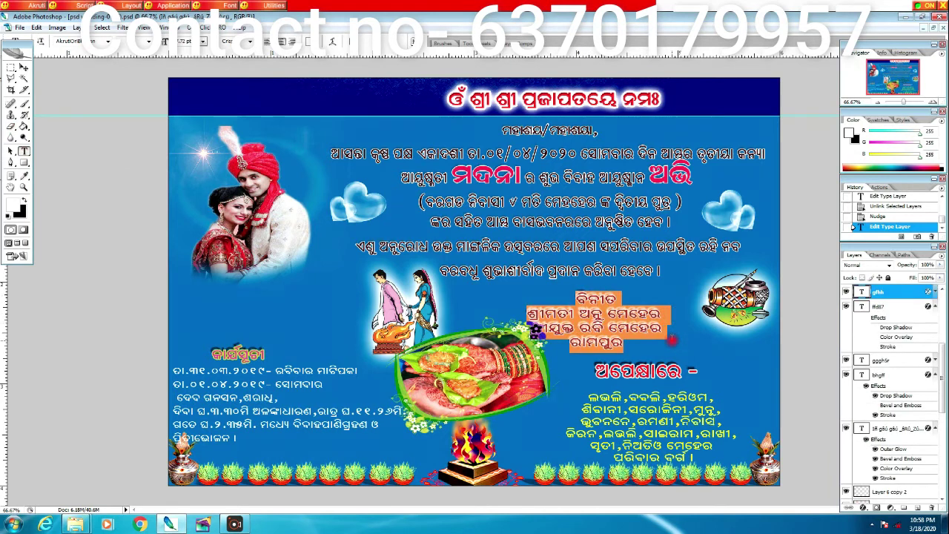
{"action": "left_click", "coordinate": [307, 41]}
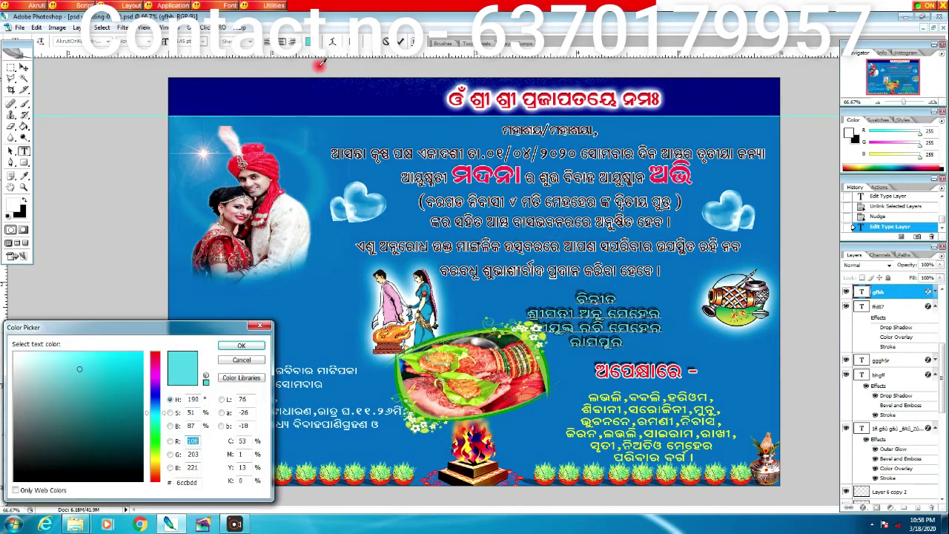
{"action": "left_click", "coordinate": [156, 370]}
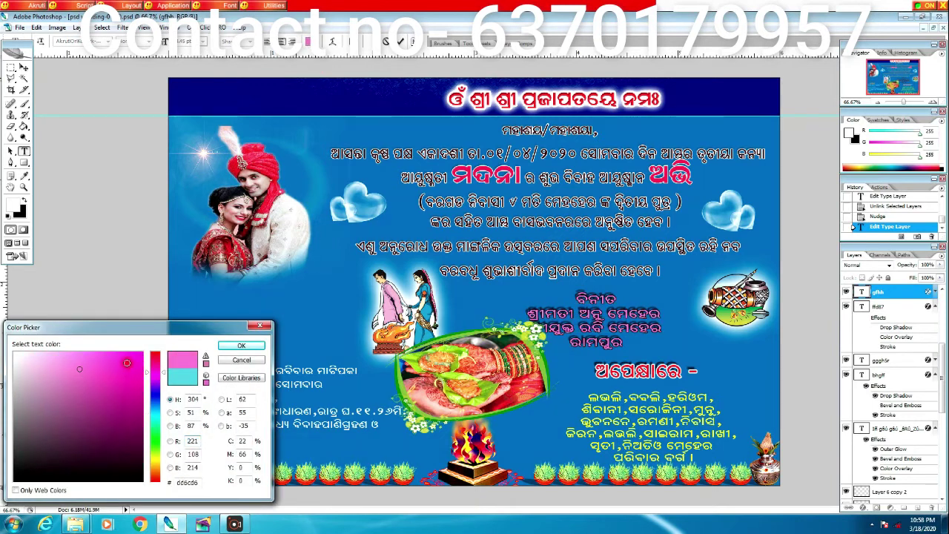
{"action": "mouse_move", "coordinate": [108, 363]}
{"action": "left_mouse_down"}
{"action": "mouse_move", "coordinate": [98, 361]}
{"action": "mouse_move", "coordinate": [132, 359]}
{"action": "left_mouse_up"}
{"action": "left_click", "coordinate": [156, 361]}
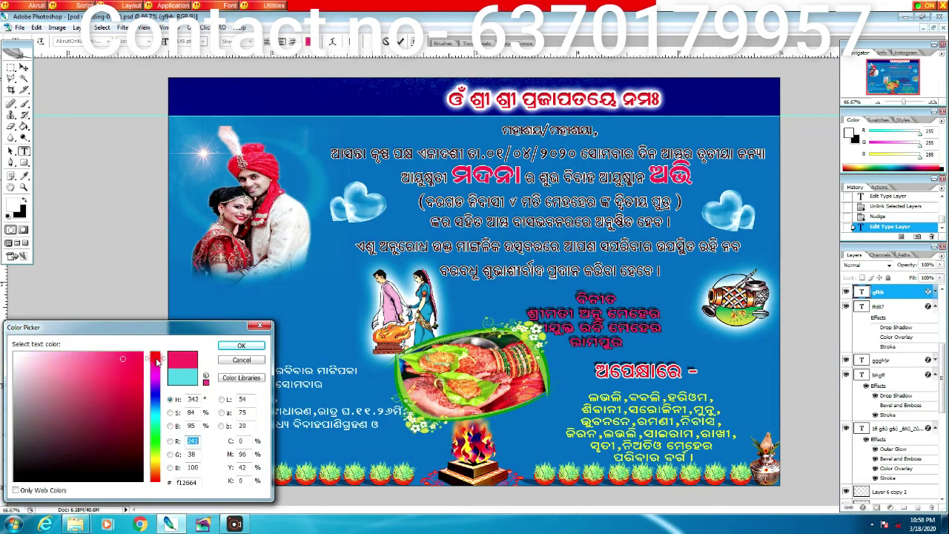
{"action": "left_click", "coordinate": [138, 356]}
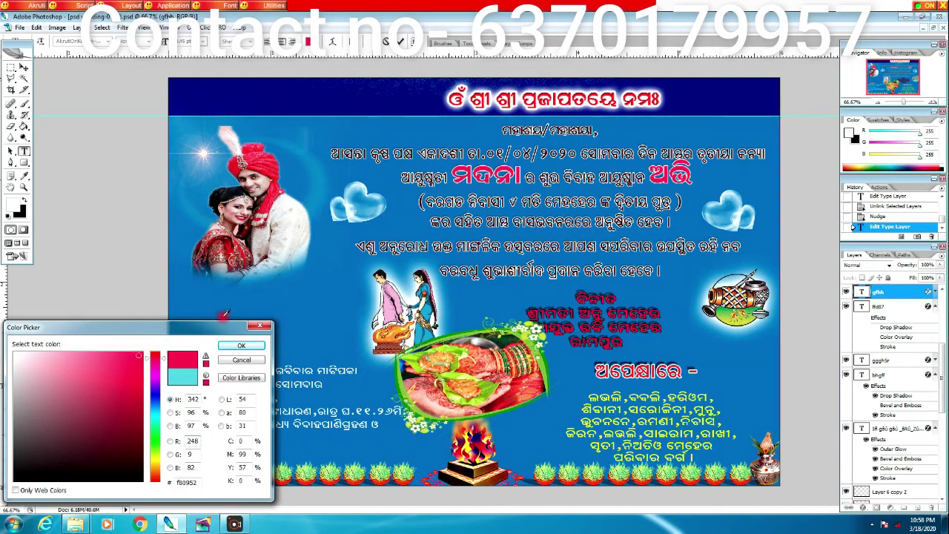
{"action": "left_click", "coordinate": [241, 345]}
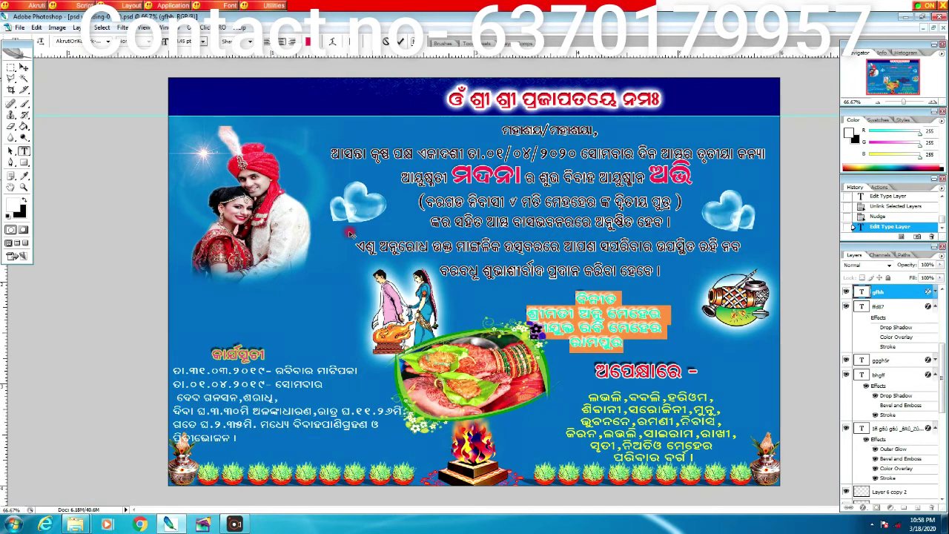
{"action": "left_click", "coordinate": [651, 310]}
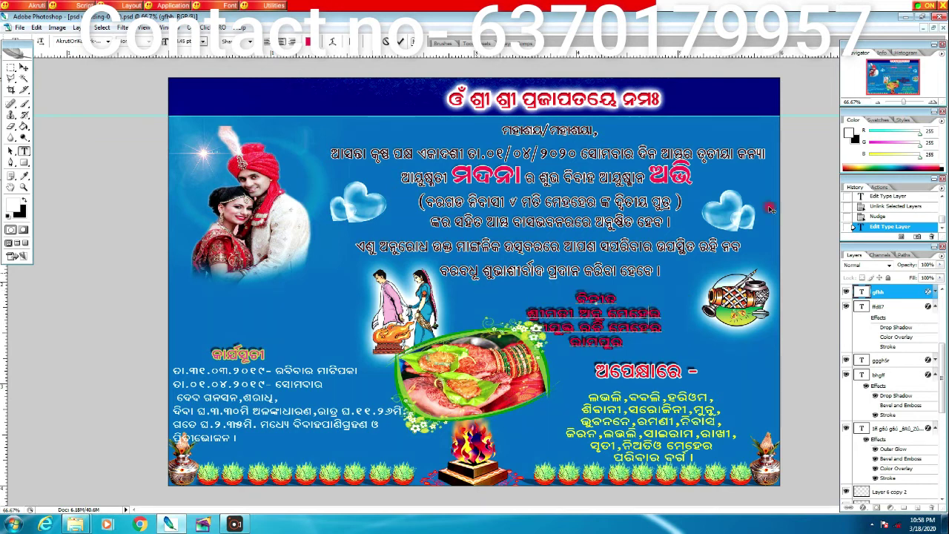
Change the stroke colour of the recoloured four-line text block to near-white faefef in its layer style
{"action": "left_click", "coordinate": [933, 292]}
{"action": "left_click", "coordinate": [933, 293]}
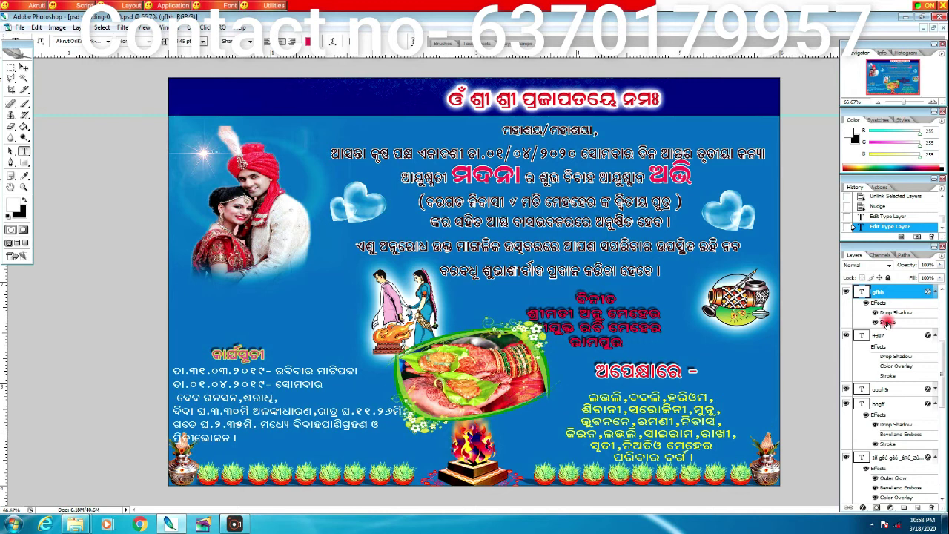
{"action": "double_click", "coordinate": [888, 323]}
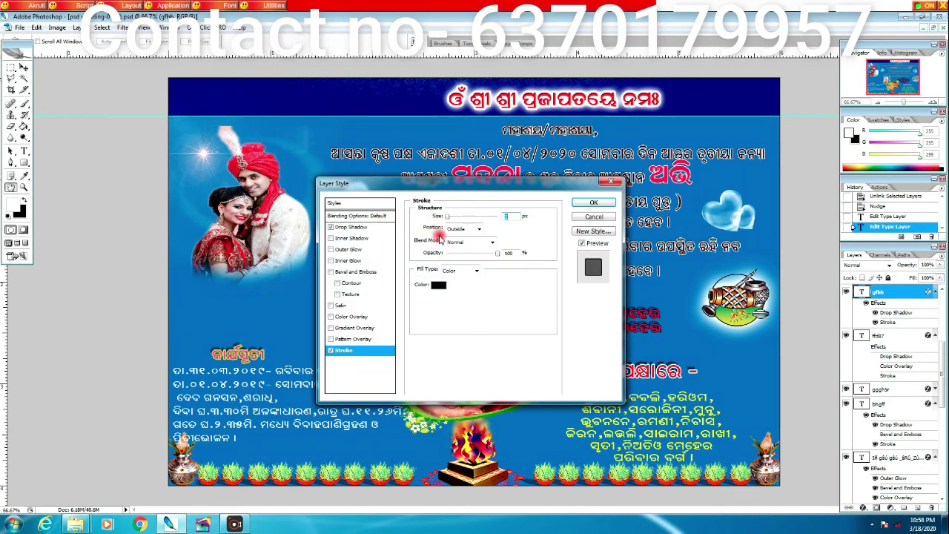
{"action": "left_click", "coordinate": [438, 284]}
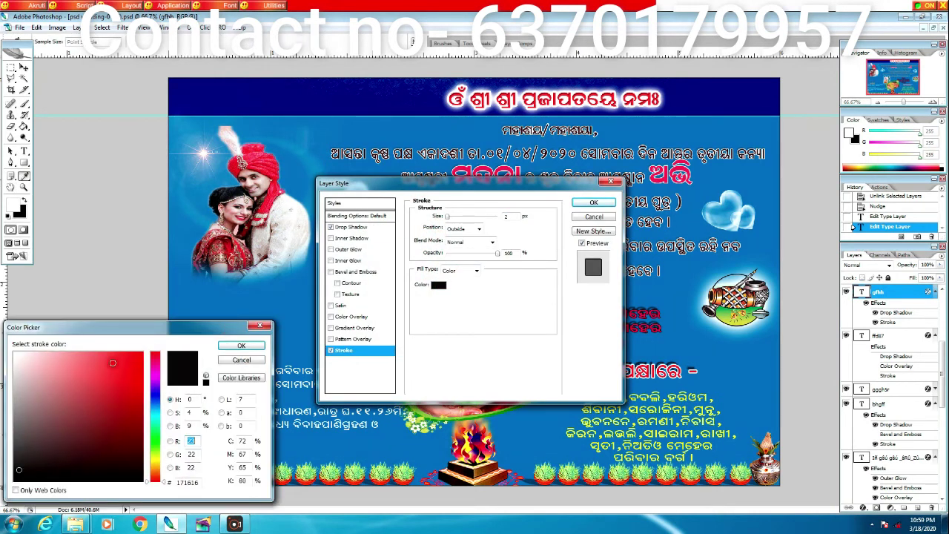
{"action": "left_click", "coordinate": [19, 355]}
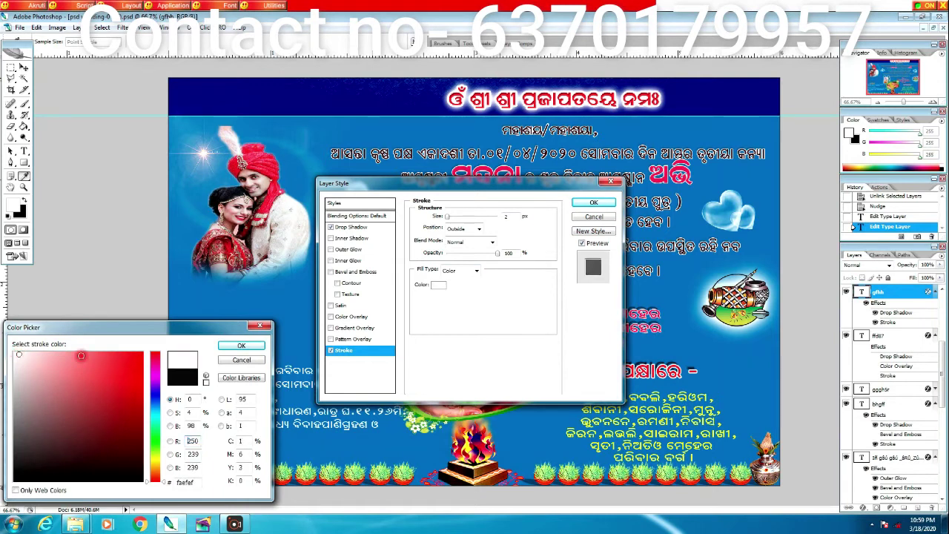
{"action": "left_click", "coordinate": [233, 345]}
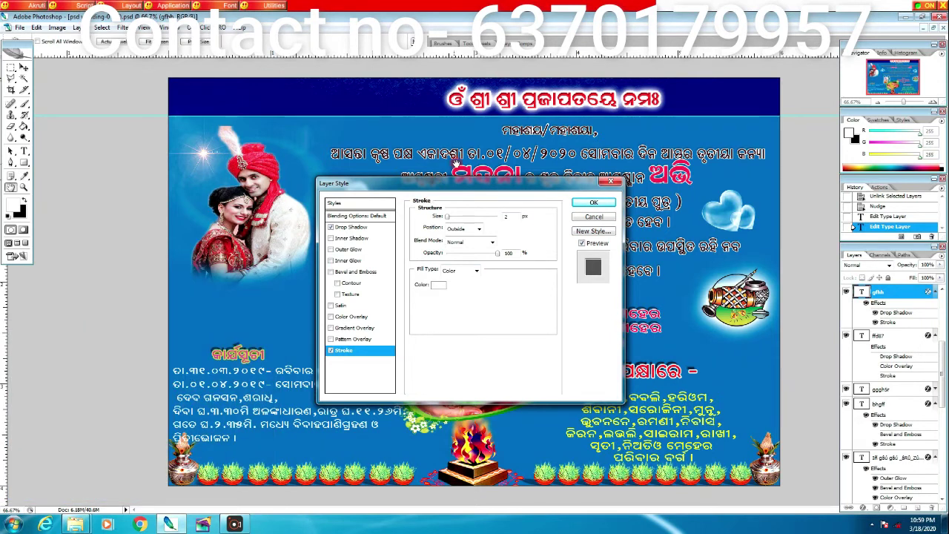
{"action": "left_click_drag", "start_coordinate": [457, 185], "coordinate": [263, 159]}
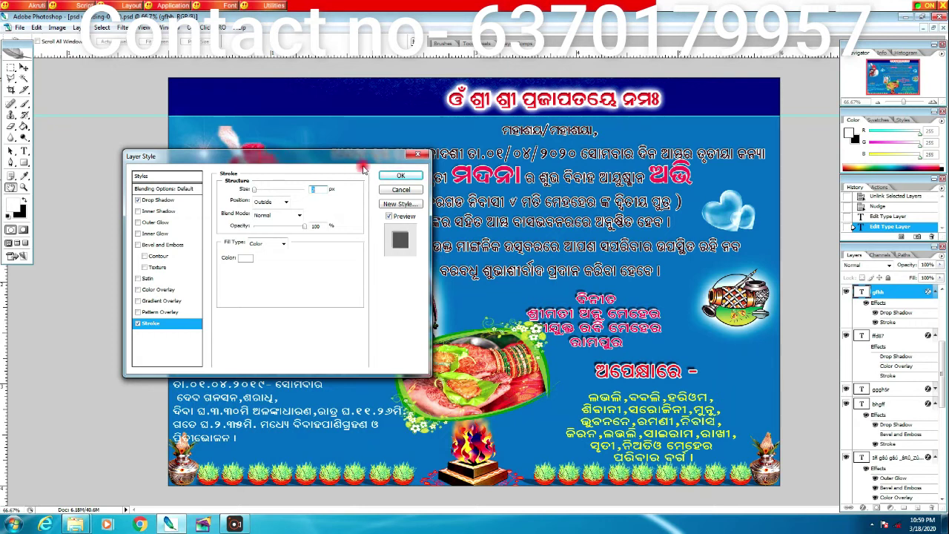
{"action": "left_click", "coordinate": [401, 176]}
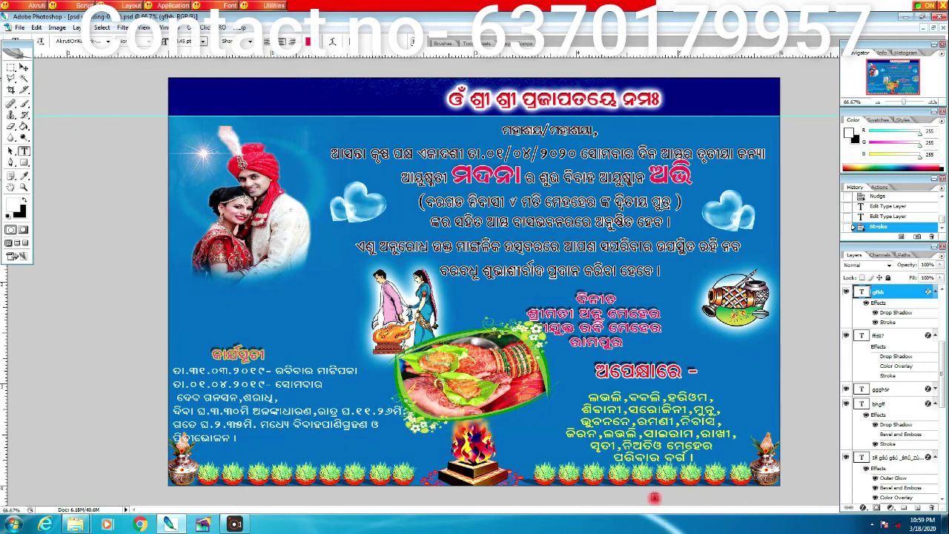
Examine the recoloured, outlined text block and the invitation lines above it up close, and the card as a whole
{"action": "key", "text": "ctrl+plus"}
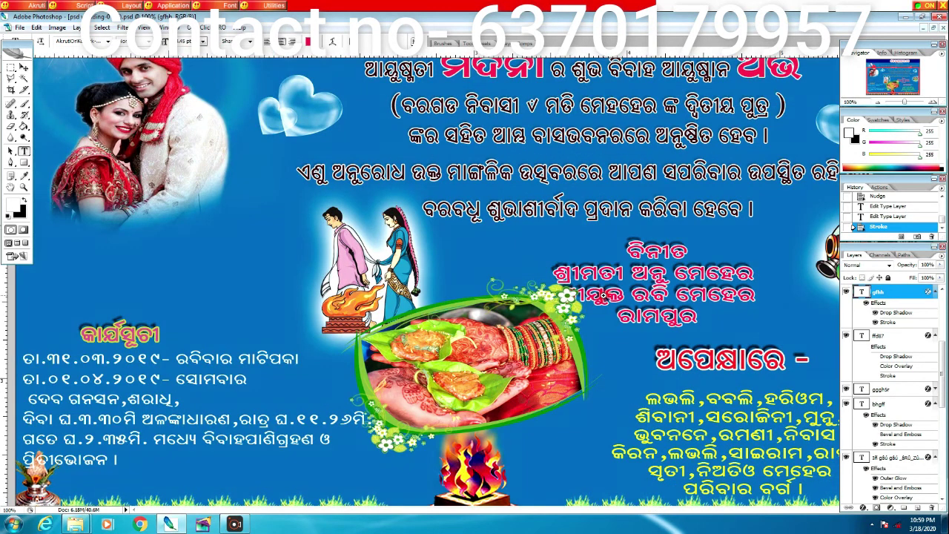
{"action": "key", "text": "ctrl+plus"}
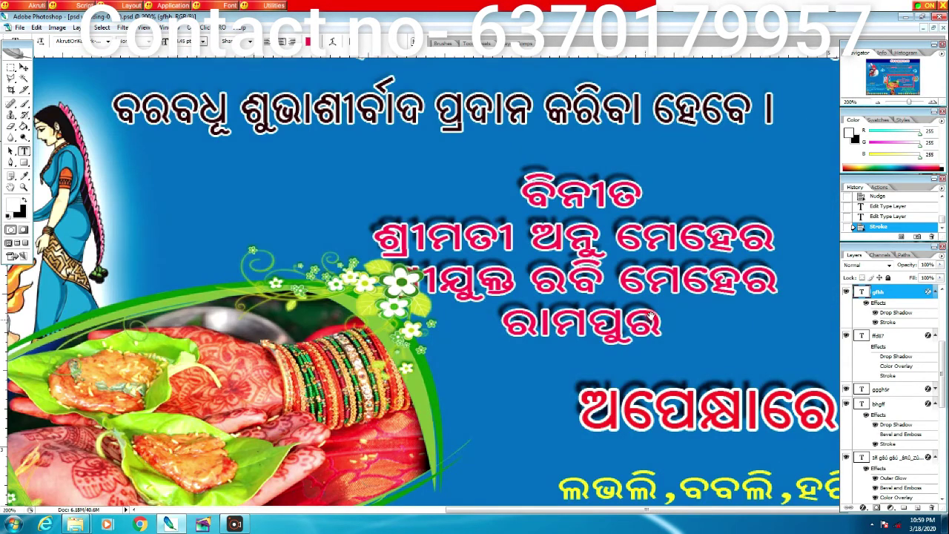
{"action": "left_click_drag", "start_coordinate": [646, 330], "coordinate": [582, 356]}
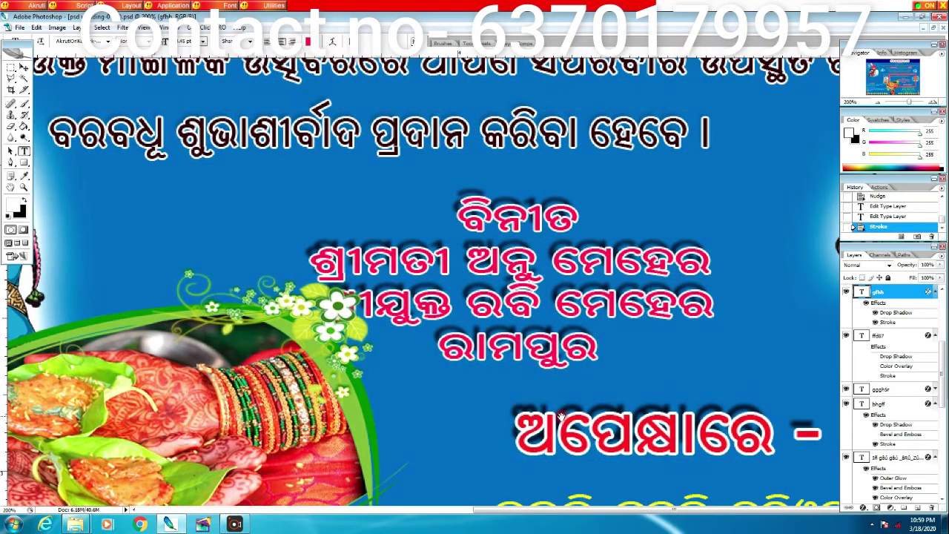
{"action": "left_click_drag", "start_coordinate": [563, 409], "coordinate": [577, 373]}
{"action": "left_click_drag", "start_coordinate": [527, 228], "coordinate": [552, 351]}
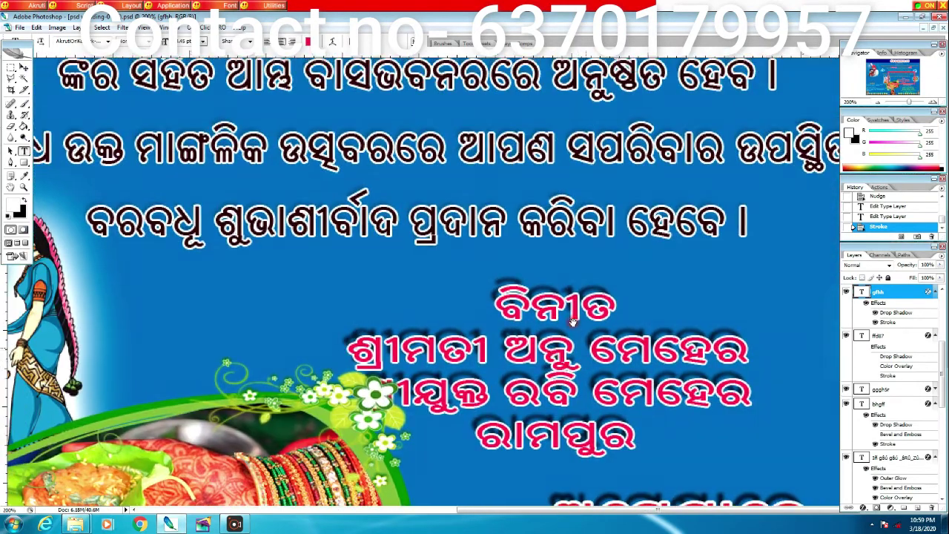
{"action": "left_click_drag", "start_coordinate": [429, 275], "coordinate": [487, 292]}
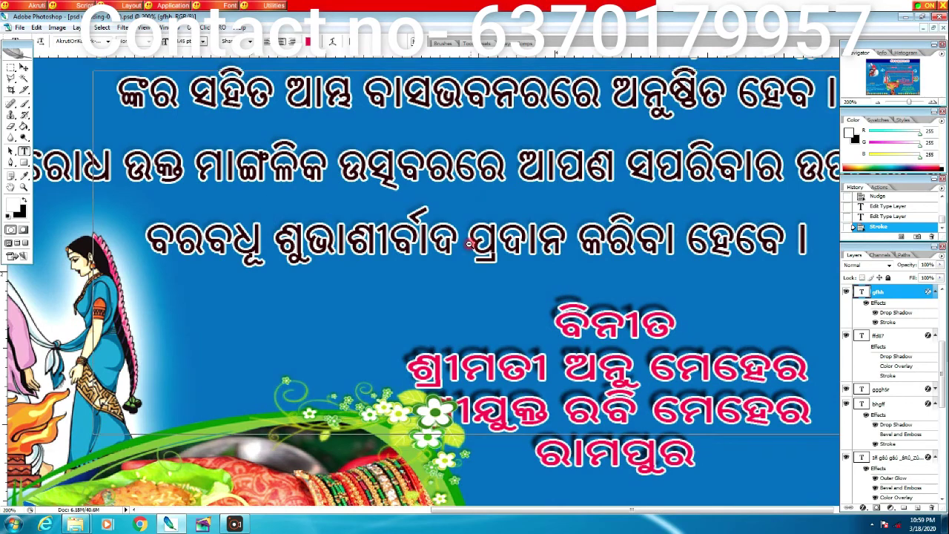
{"action": "key", "text": "ctrl+minus"}
{"action": "key", "text": "ctrl+minus"}
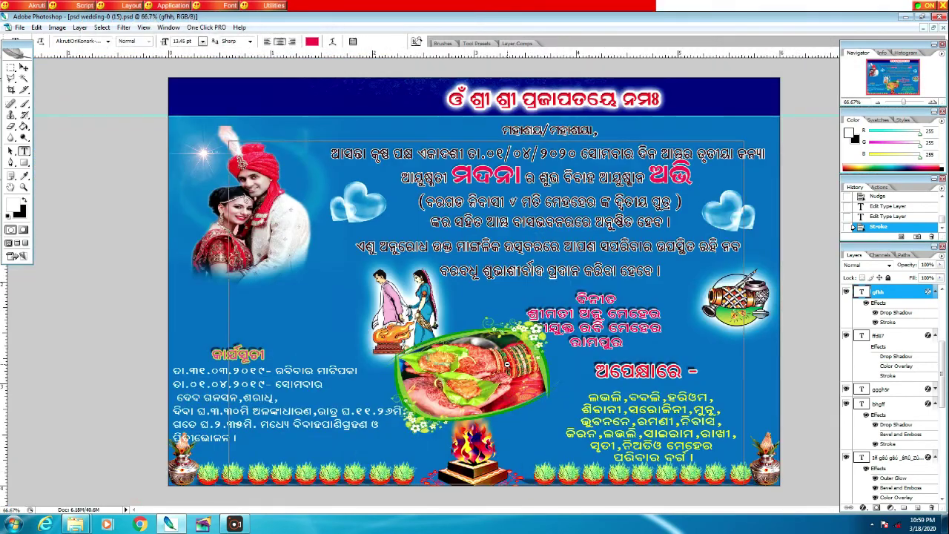
{"action": "key", "text": "ctrl+minus"}
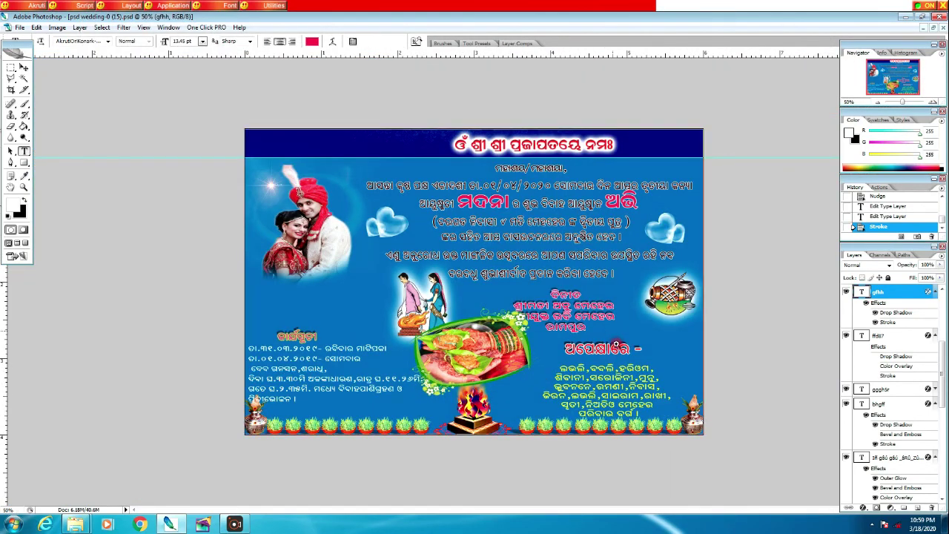
{"action": "key", "text": "ctrl+plus"}
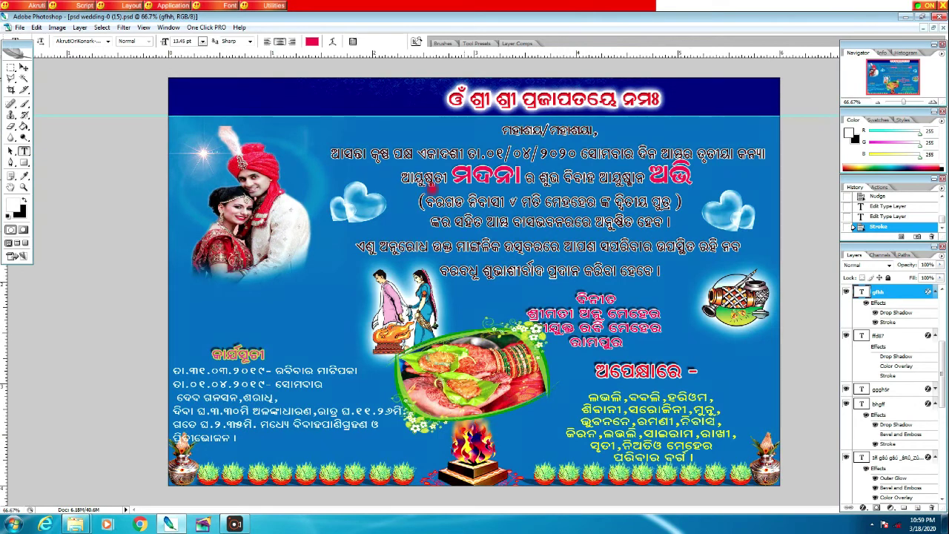